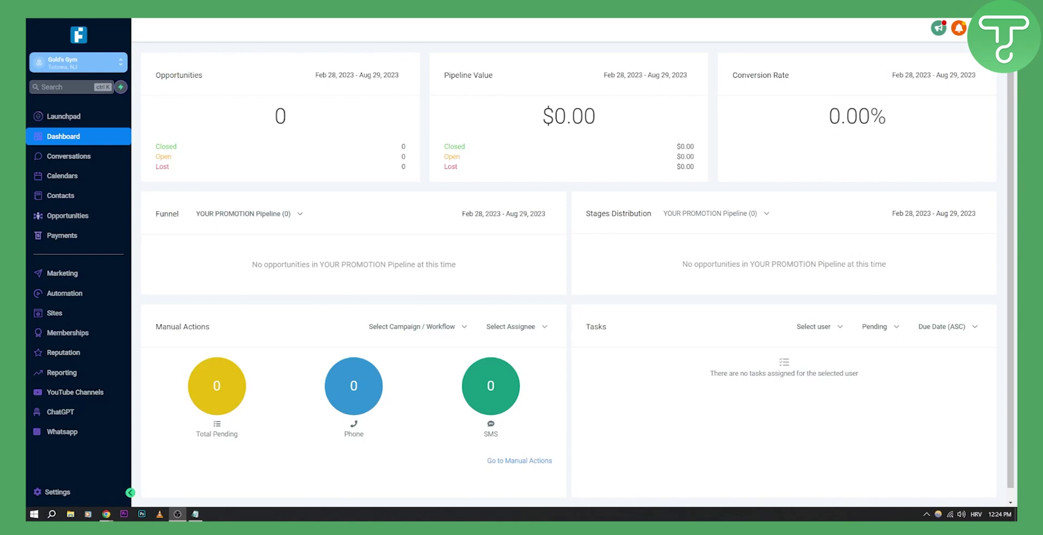
Switch to the Gold's Gym sub-account in the browser.
{"action": "key", "text": "alt+Tab"}
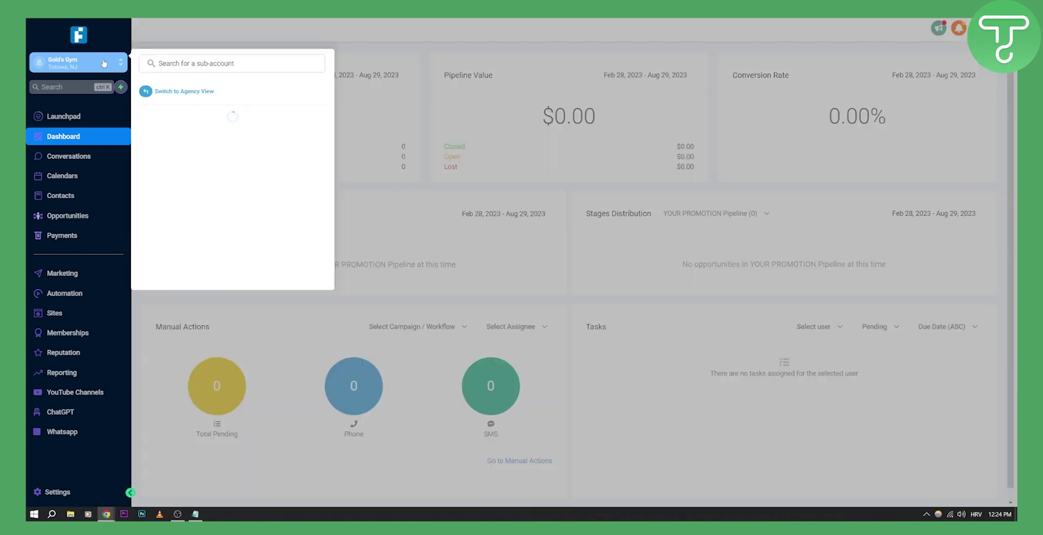
{"action": "left_click", "coordinate": [104, 64]}
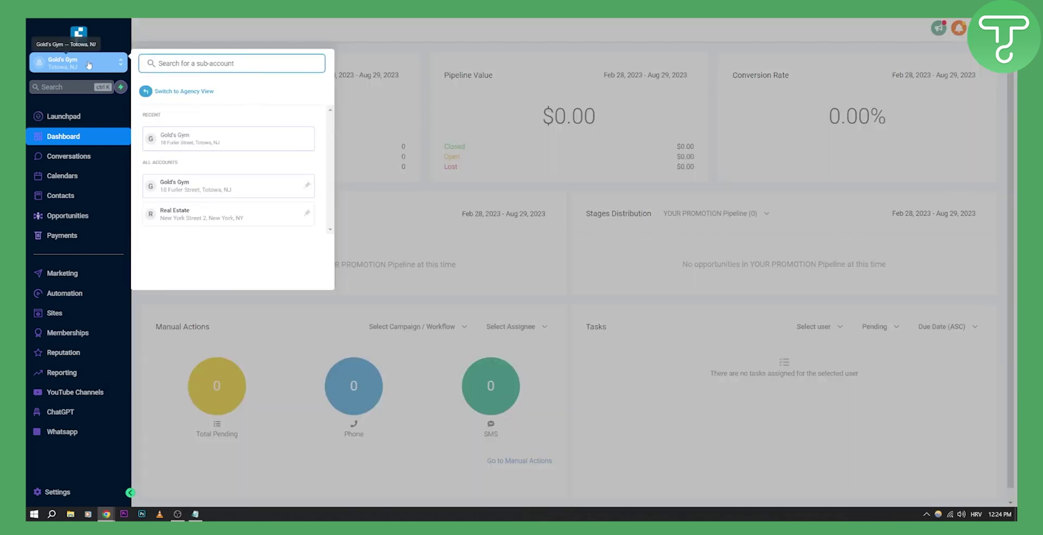
{"action": "left_click", "coordinate": [204, 140]}
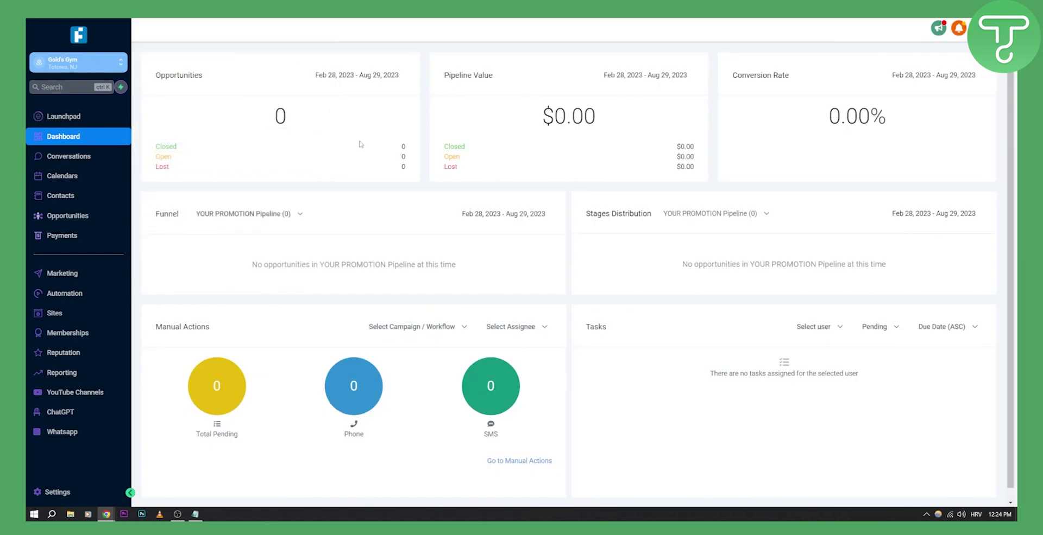
In Payments, review the available payment gateway integrations, then go to the Products list.
{"action": "left_click", "coordinate": [86, 238]}
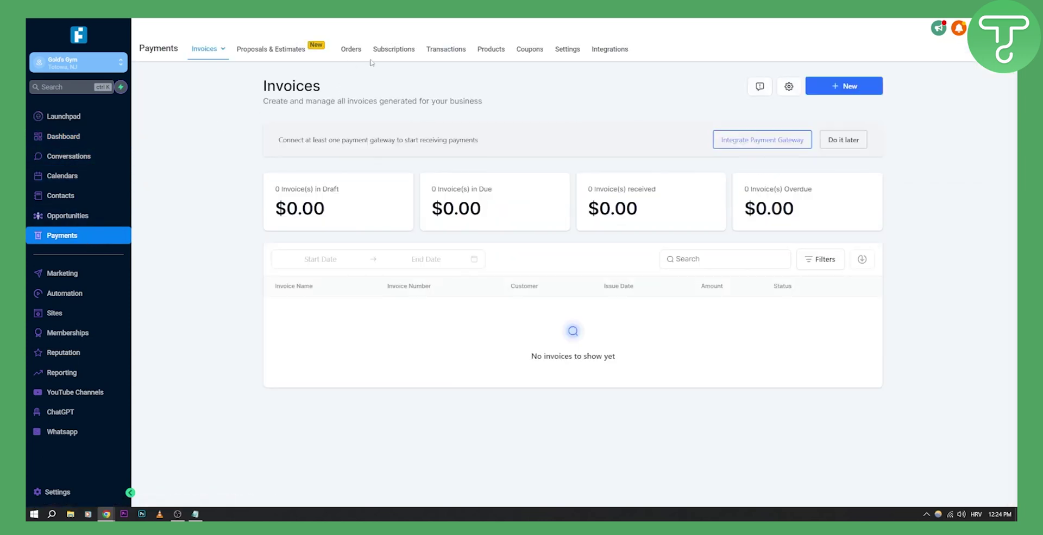
{"action": "left_click", "coordinate": [750, 143]}
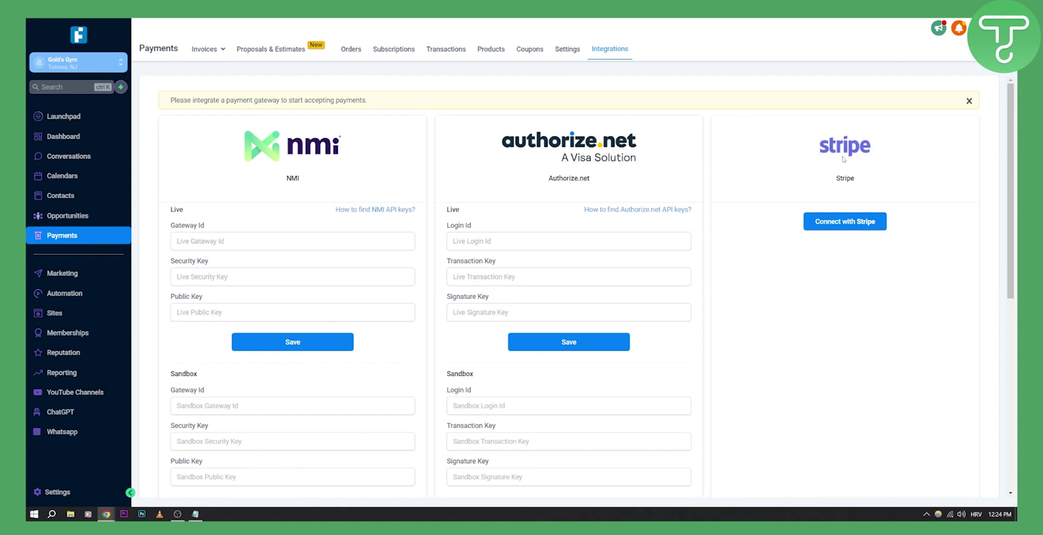
{"action": "scroll", "coordinate": [865, 150], "scroll_direction": "down", "scroll_amount": 6}
{"action": "scroll", "coordinate": [344, 288], "scroll_direction": "up", "scroll_amount": 6}
{"action": "left_click", "coordinate": [491, 50]}
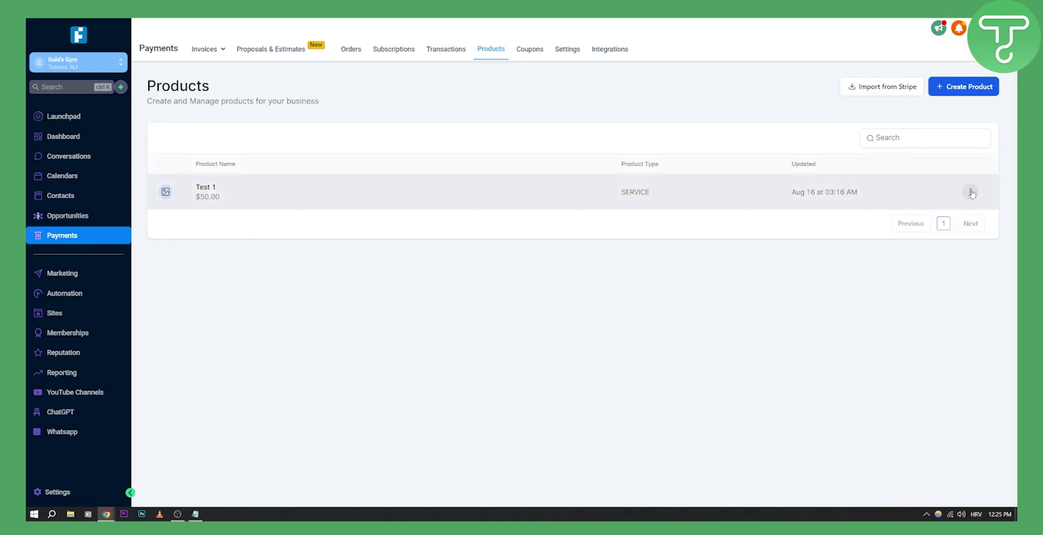
{"action": "left_click", "coordinate": [966, 86]}
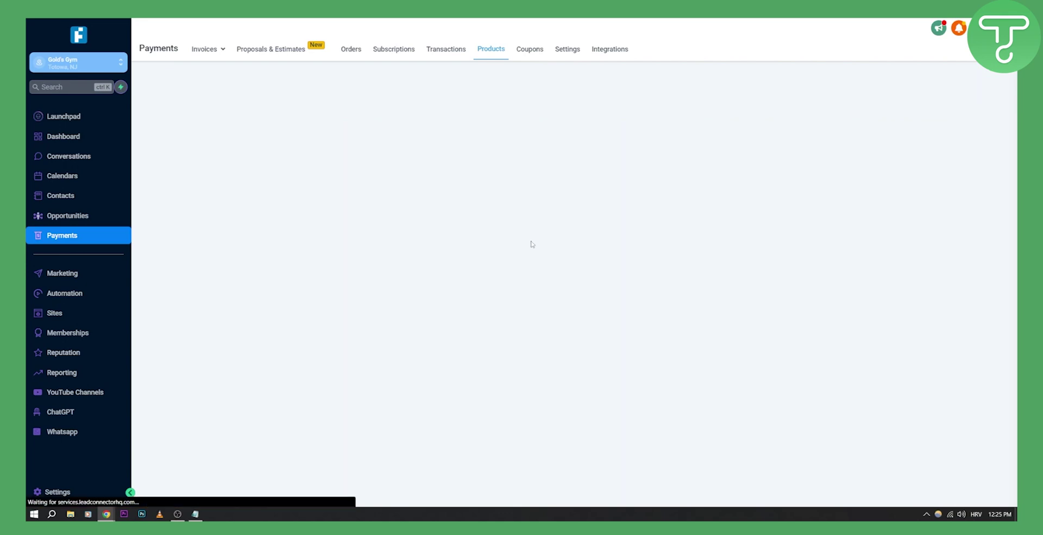
{"action": "scroll", "coordinate": [630, 193], "scroll_direction": "down", "scroll_amount": 1}
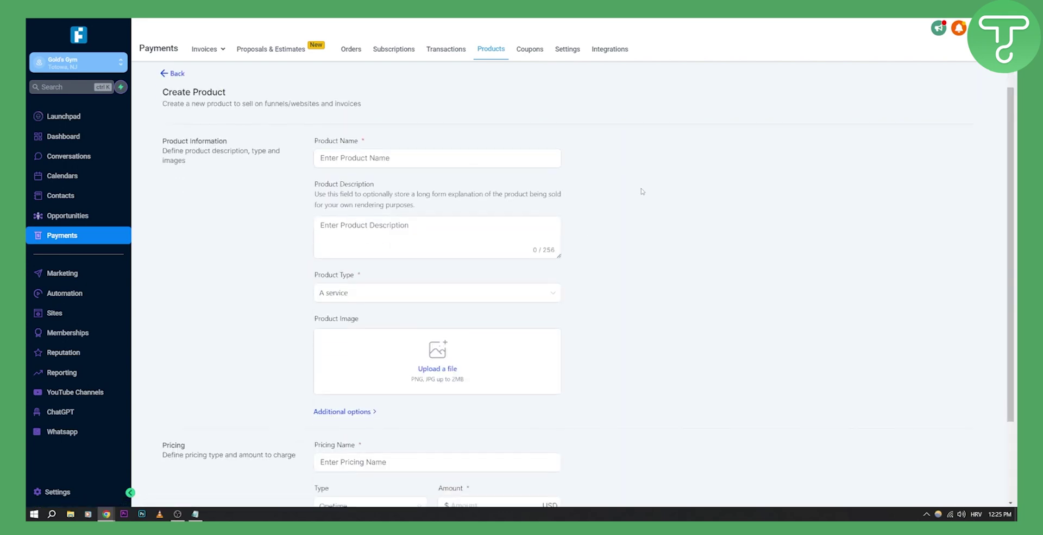
{"action": "left_click", "coordinate": [410, 210]}
{"action": "scroll", "coordinate": [397, 211], "scroll_direction": "down", "scroll_amount": 1}
{"action": "left_click", "coordinate": [333, 218]}
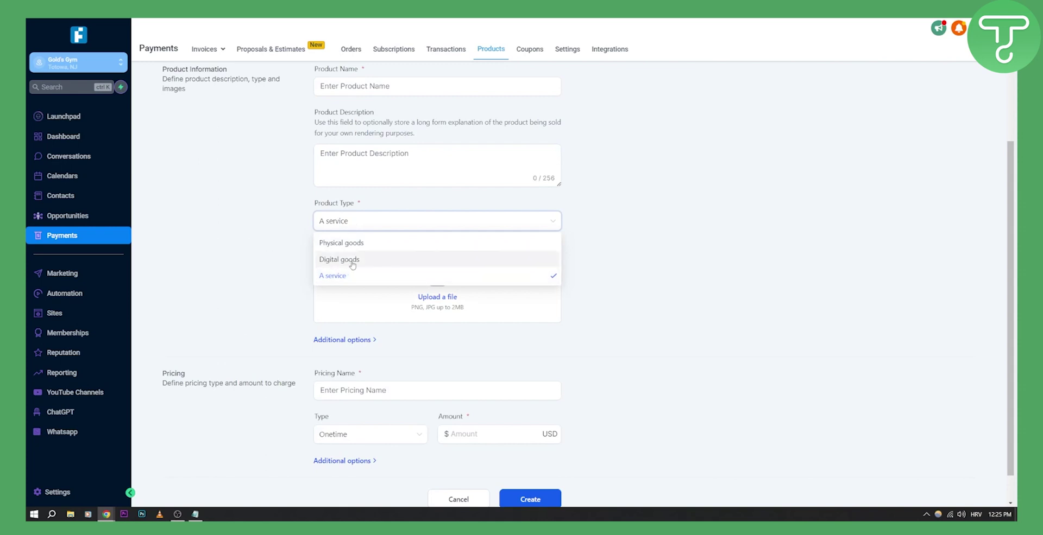
{"action": "left_click", "coordinate": [278, 268]}
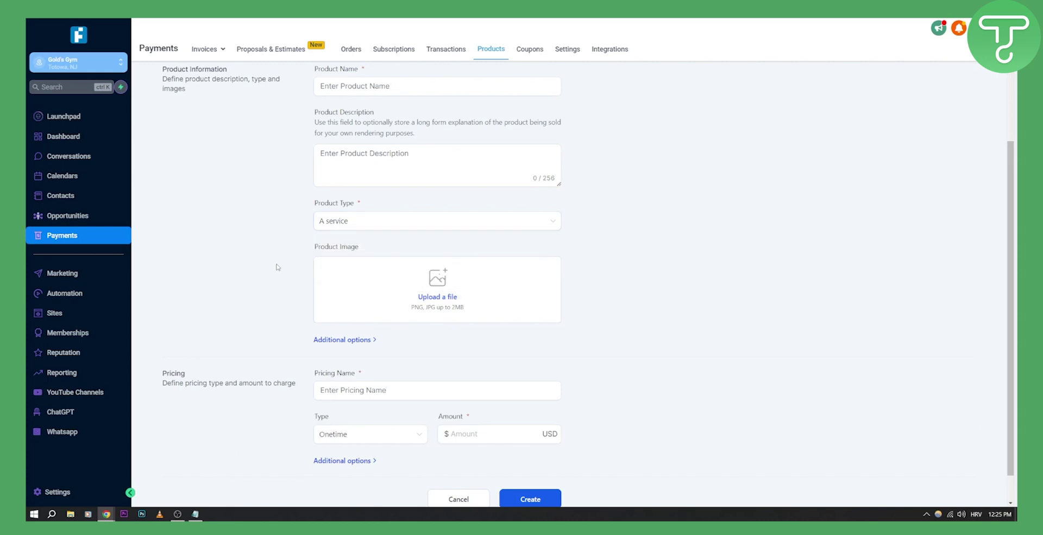
{"action": "scroll", "coordinate": [278, 267], "scroll_direction": "down", "scroll_amount": 1}
{"action": "left_click", "coordinate": [353, 358]}
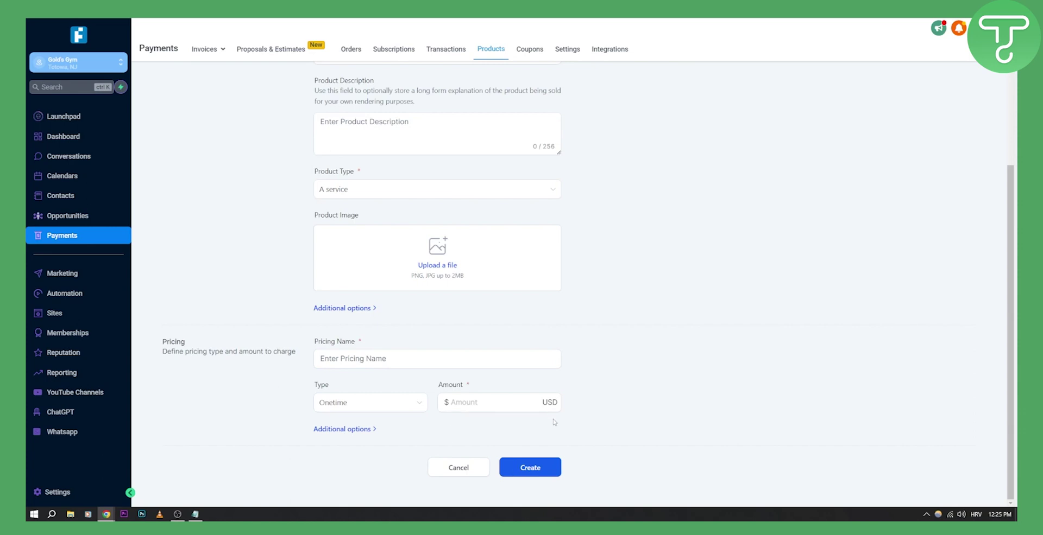
{"action": "scroll", "coordinate": [163, 109], "scroll_direction": "up", "scroll_amount": 3}
{"action": "left_click", "coordinate": [161, 100]}
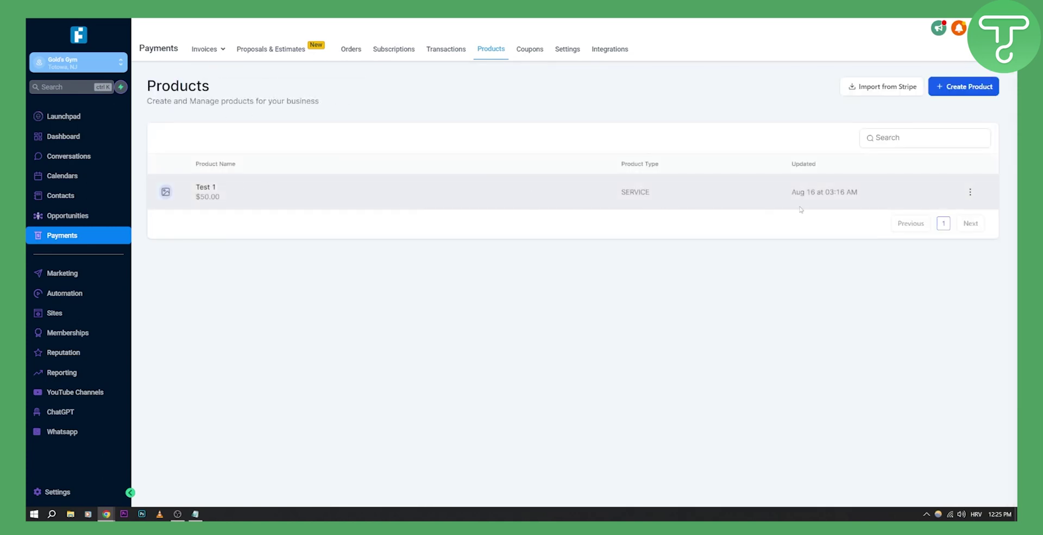
Open the Digital Marketing-003-2.0 funnel's Home step page in the page builder.
{"action": "left_click", "coordinate": [90, 311]}
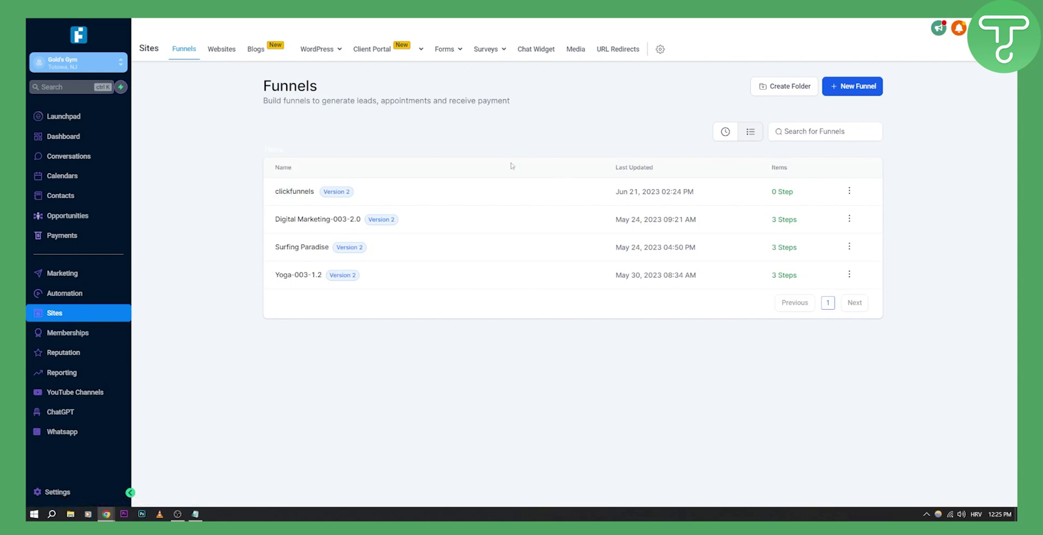
{"action": "left_click", "coordinate": [849, 221]}
{"action": "left_click", "coordinate": [854, 236]}
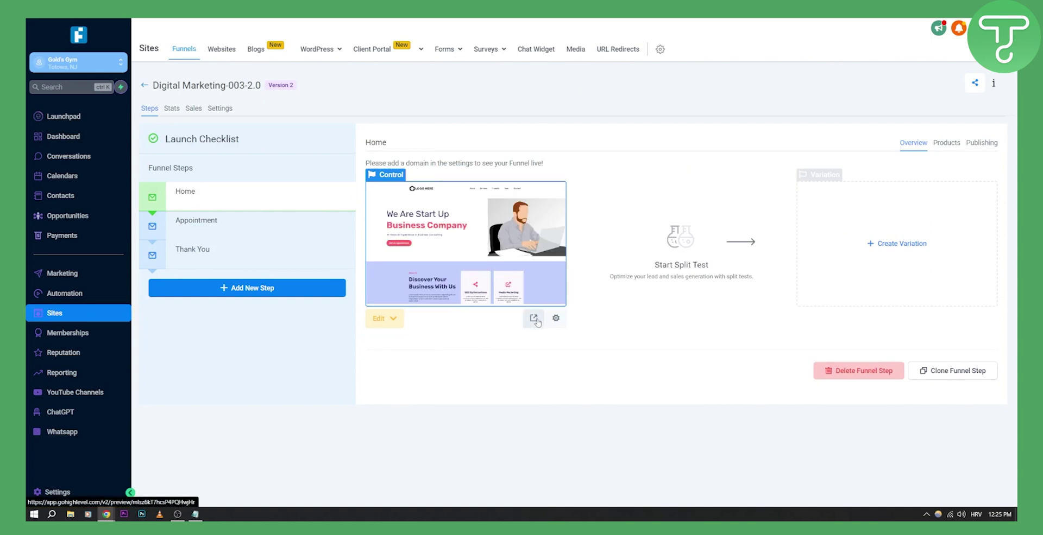
{"action": "left_click", "coordinate": [390, 321]}
{"action": "left_click", "coordinate": [392, 347]}
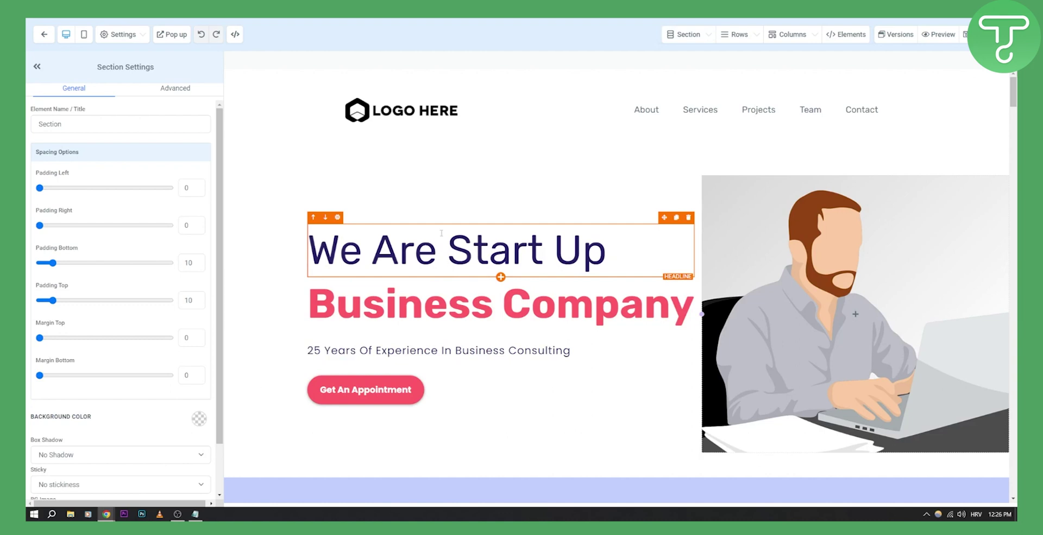
Set the Get An Appointment button's action to Open popup.
{"action": "scroll", "coordinate": [625, 213], "scroll_direction": "down", "scroll_amount": 7}
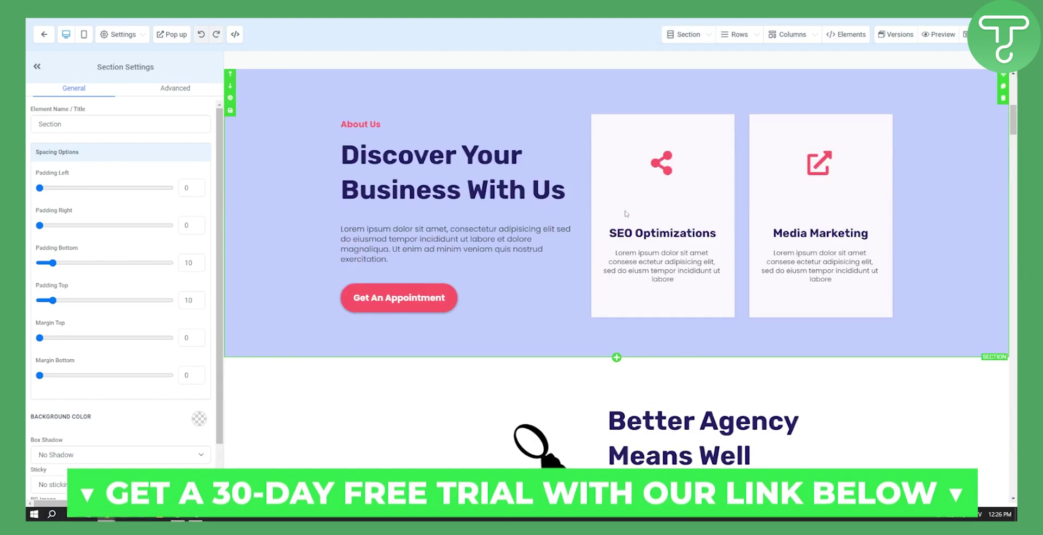
{"action": "scroll", "coordinate": [625, 213], "scroll_direction": "down", "scroll_amount": 12}
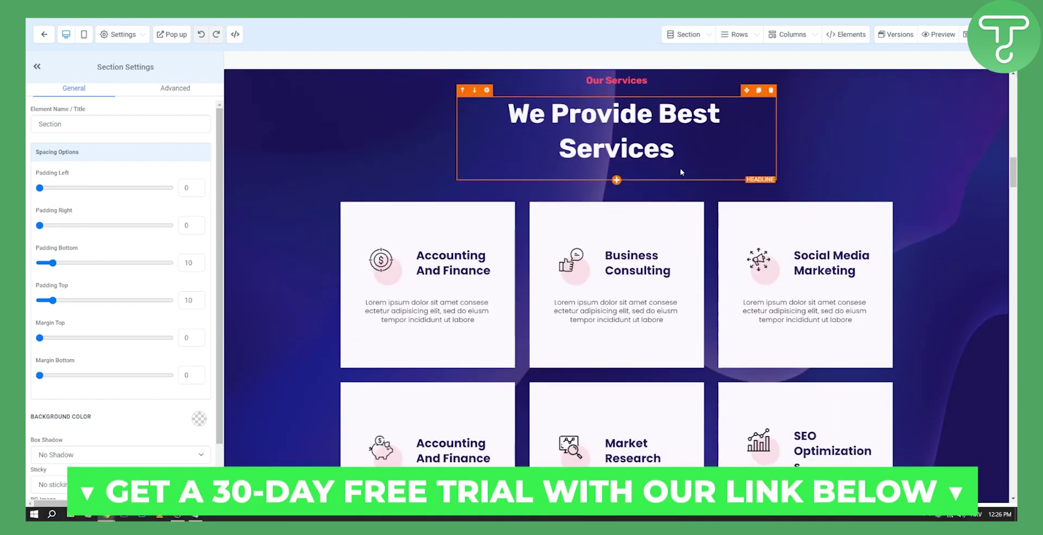
{"action": "scroll", "coordinate": [681, 173], "scroll_direction": "down", "scroll_amount": 14}
{"action": "scroll", "coordinate": [413, 261], "scroll_direction": "up", "scroll_amount": 2}
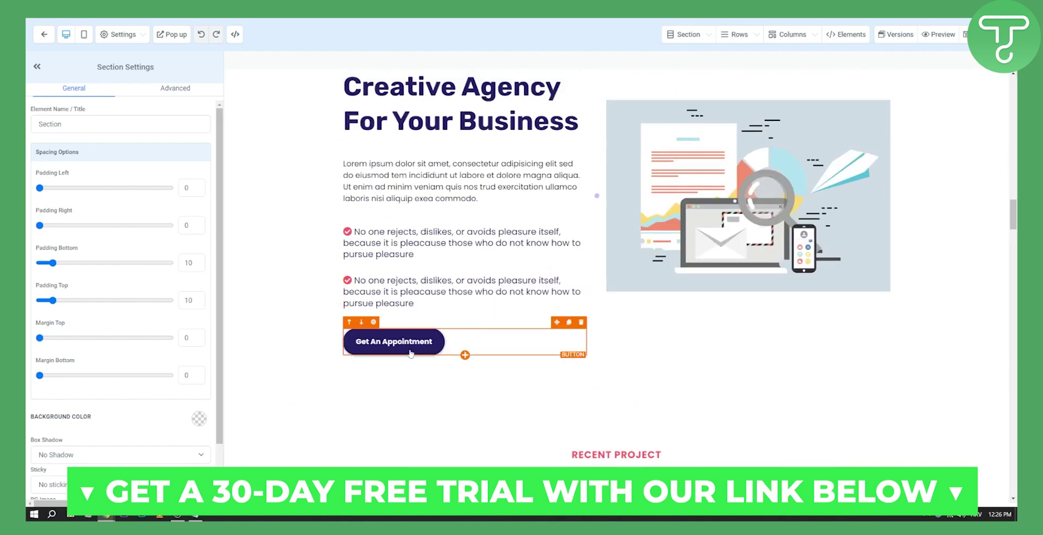
{"action": "left_click", "coordinate": [410, 352]}
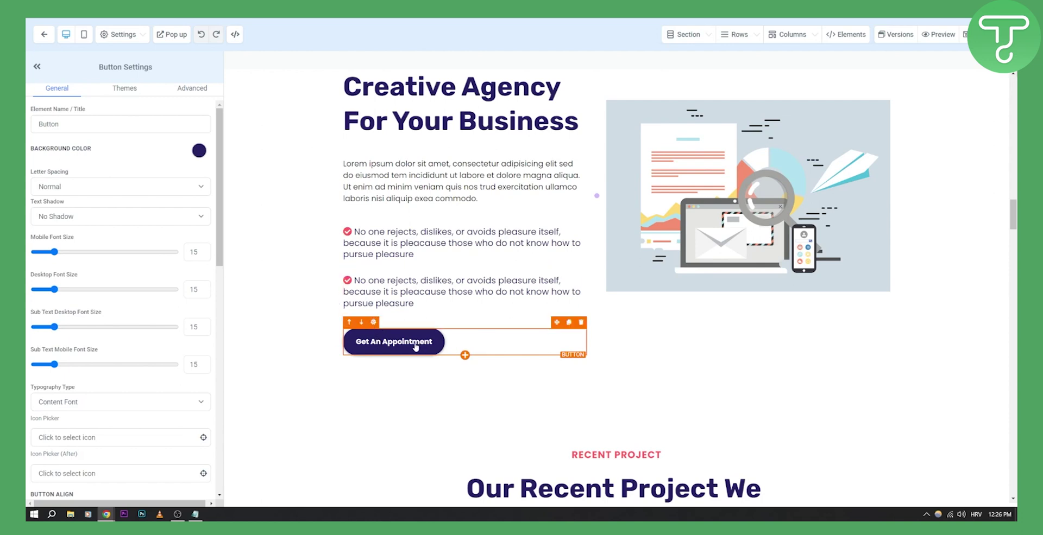
{"action": "scroll", "coordinate": [99, 119], "scroll_direction": "down", "scroll_amount": 15}
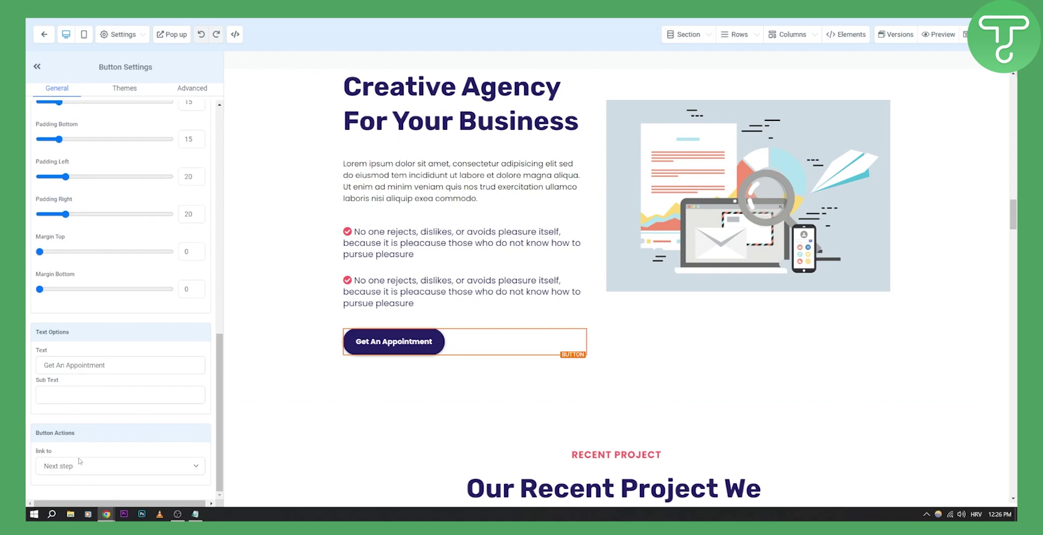
{"action": "left_click", "coordinate": [78, 464]}
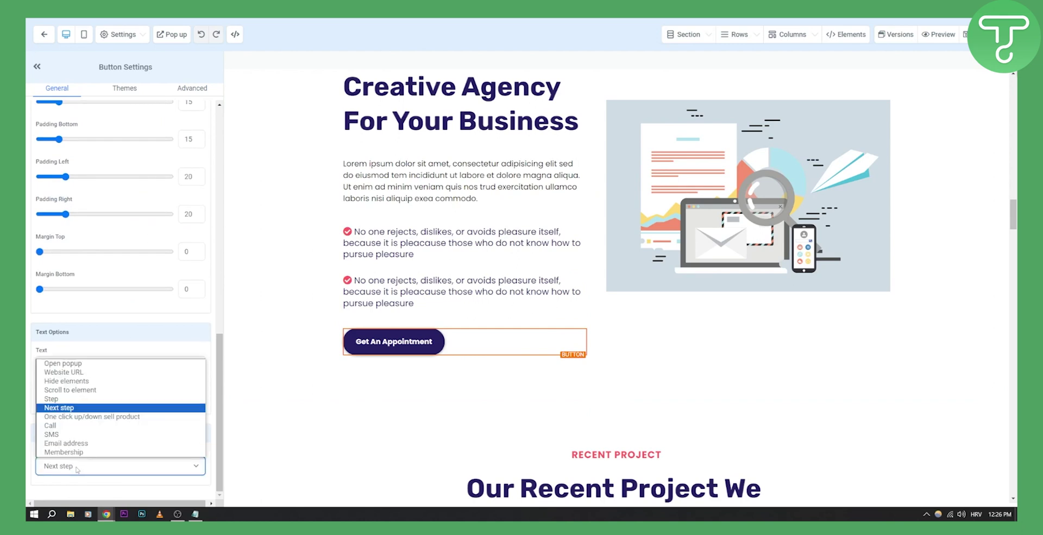
{"action": "left_click", "coordinate": [71, 363]}
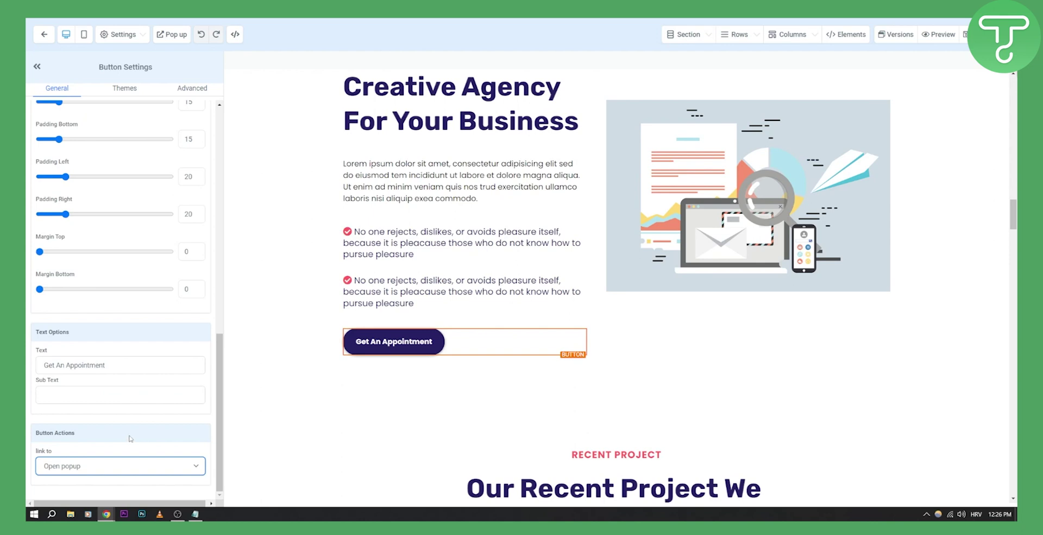
{"action": "left_click", "coordinate": [152, 473]}
Add a 1 Column row with a 2 Step Order form to the page's popup, then close it.
{"action": "left_click", "coordinate": [152, 473]}
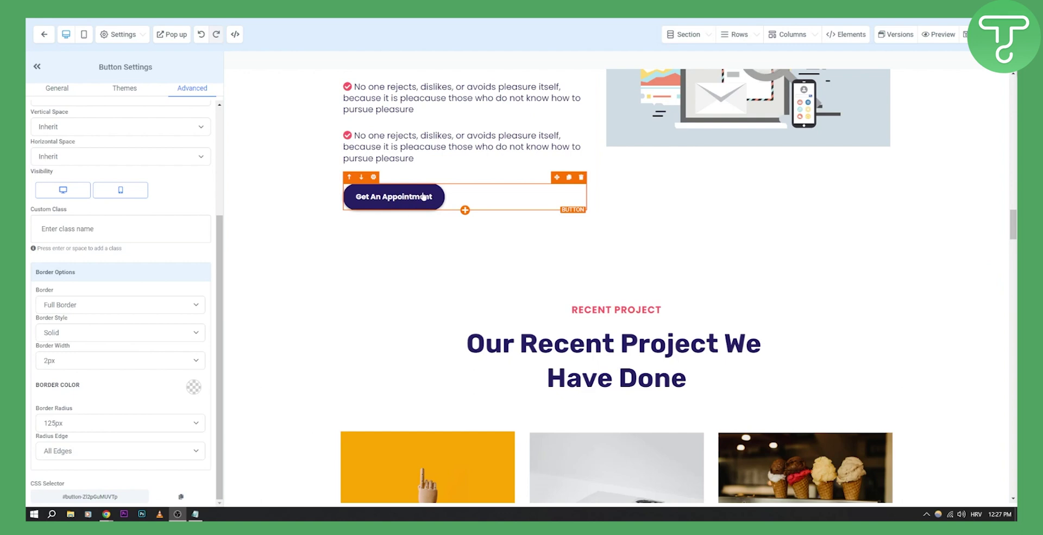
{"action": "left_click", "coordinate": [176, 40]}
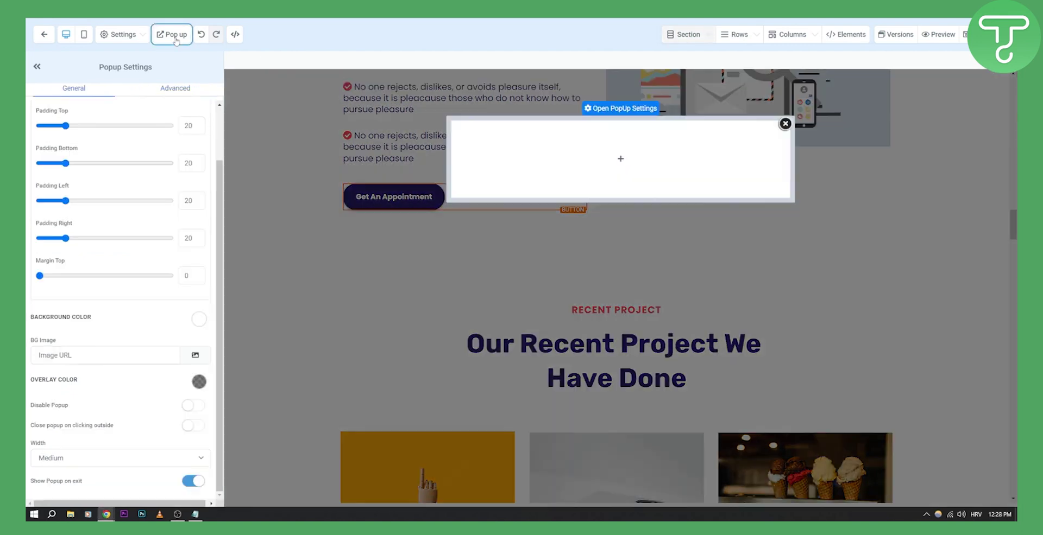
{"action": "left_click", "coordinate": [618, 160]}
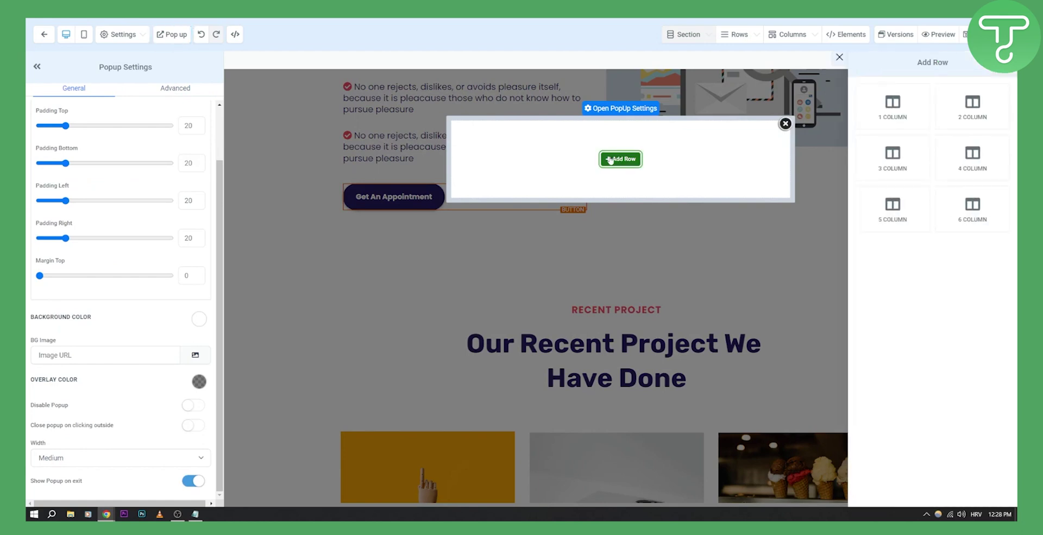
{"action": "left_click", "coordinate": [890, 112]}
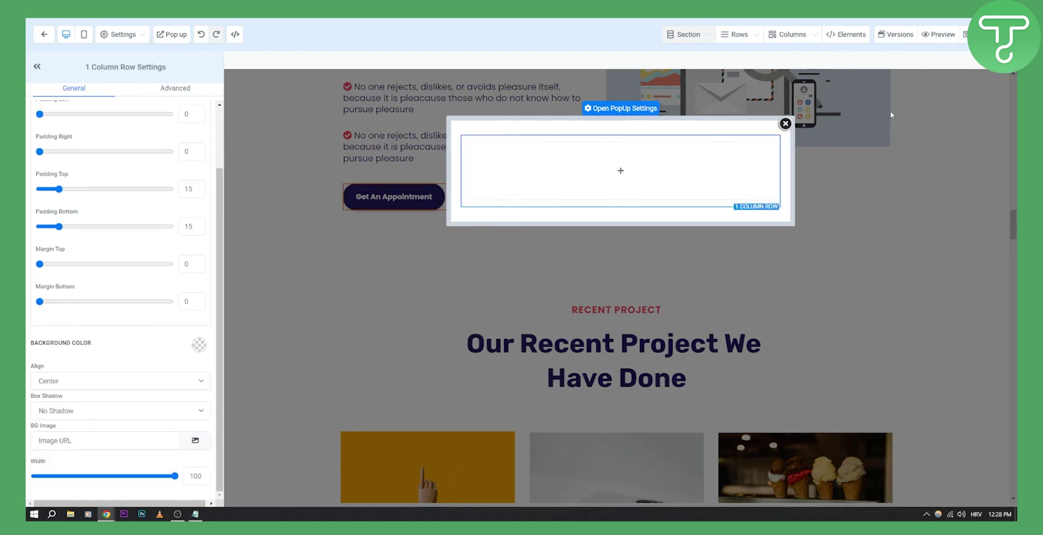
{"action": "left_click", "coordinate": [620, 171]}
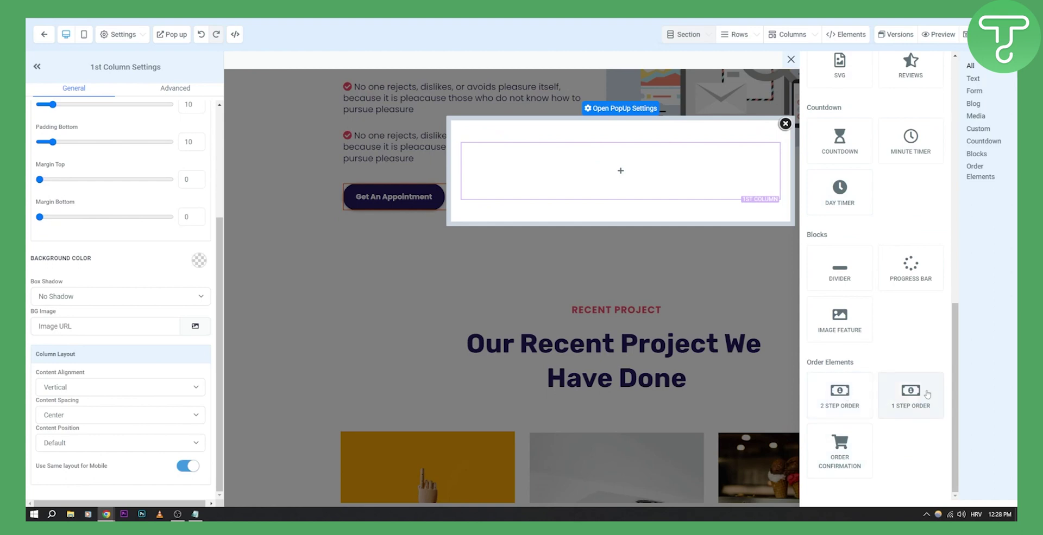
{"action": "left_click", "coordinate": [842, 399]}
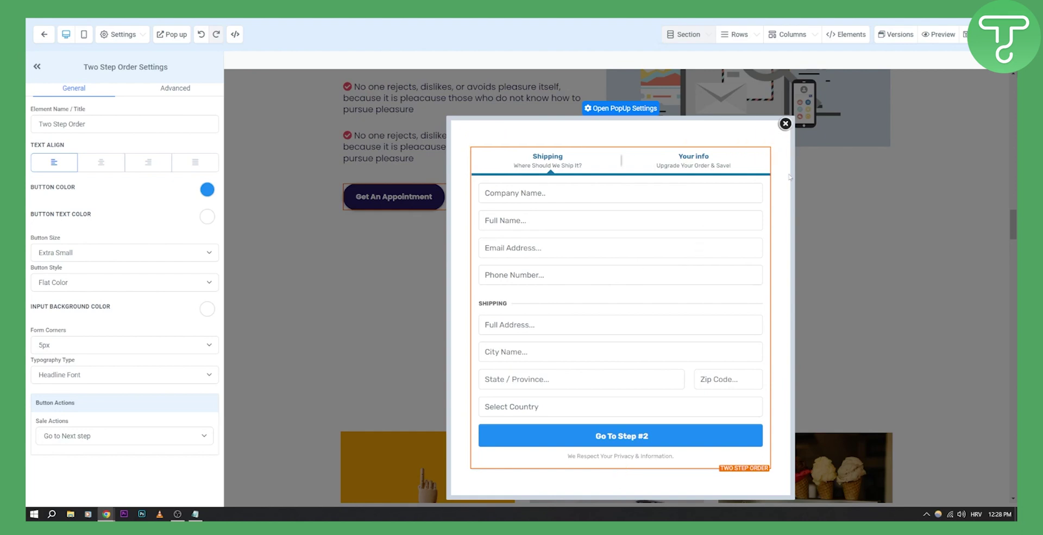
{"action": "left_click", "coordinate": [784, 123]}
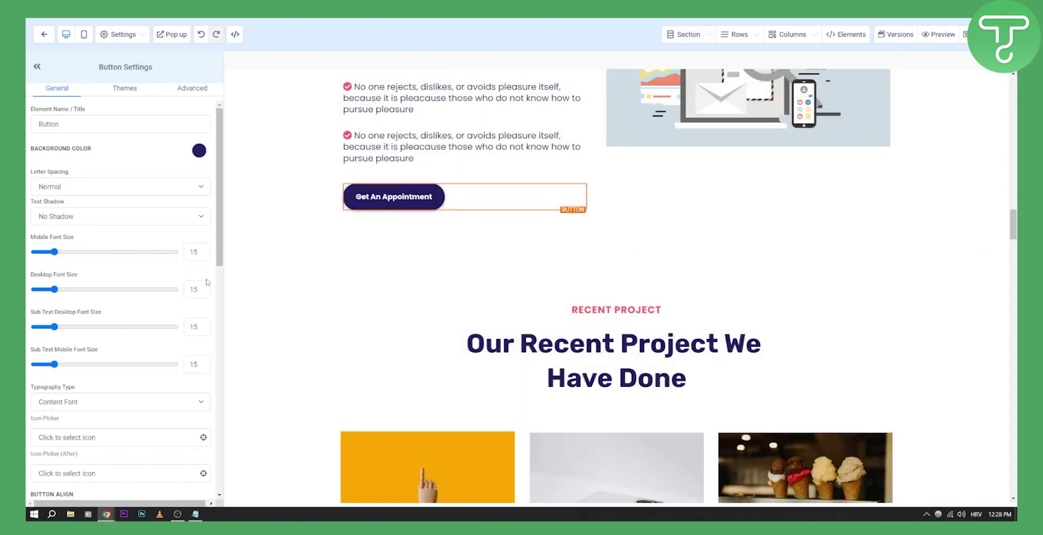
Change the button's label text to BUY NOW.
{"action": "scroll", "coordinate": [169, 304], "scroll_direction": "down", "scroll_amount": 10}
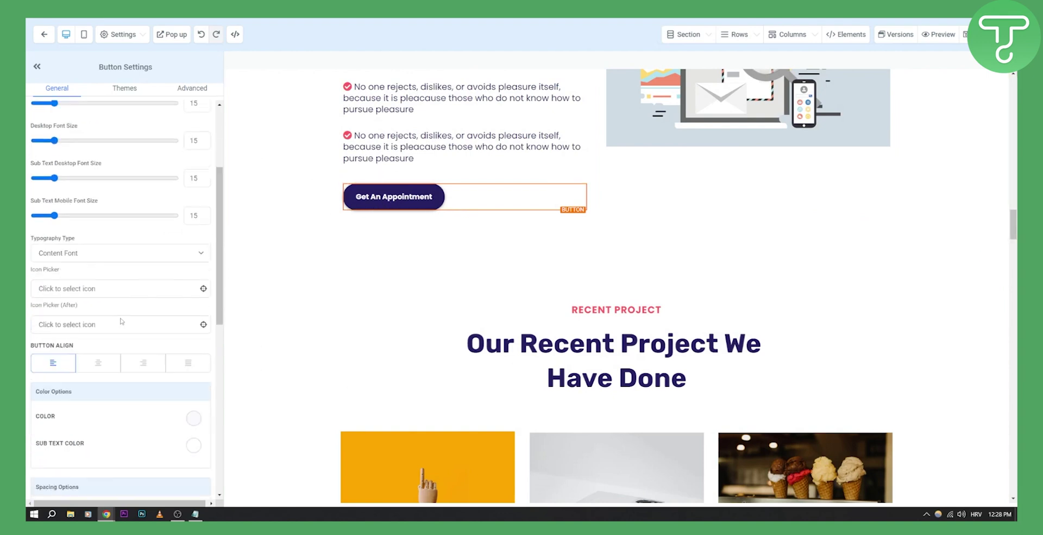
{"action": "triple_click", "coordinate": [113, 365]}
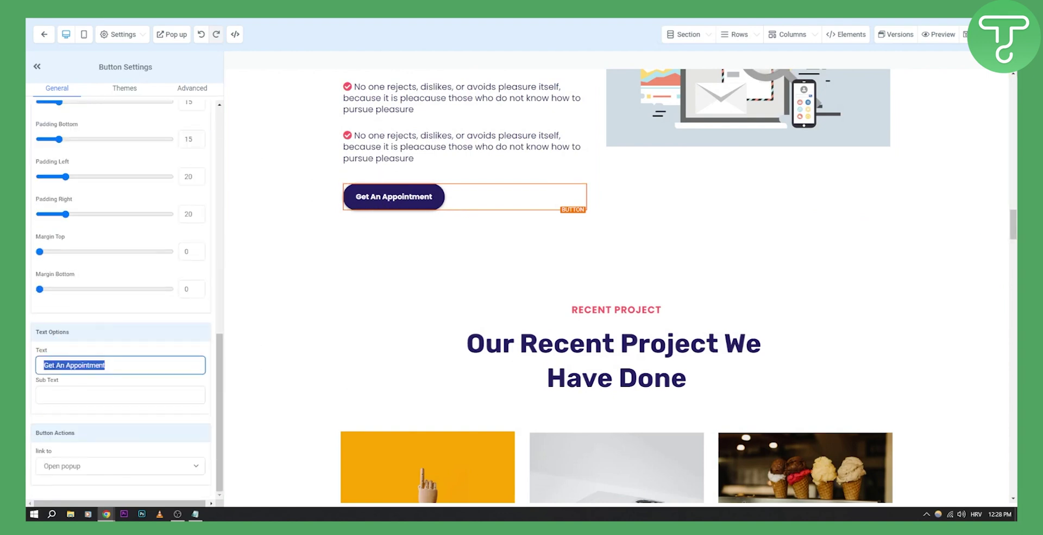
{"action": "type", "text": "B"}
{"action": "type", "text": "NOW"}
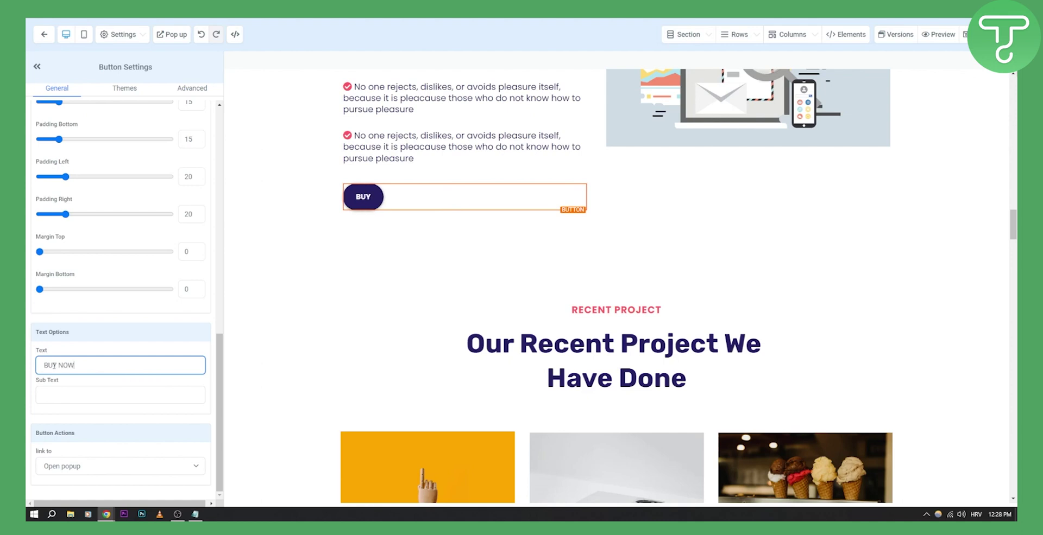
Set the button's Advanced width option to Fill Width.
{"action": "left_click", "coordinate": [122, 88]}
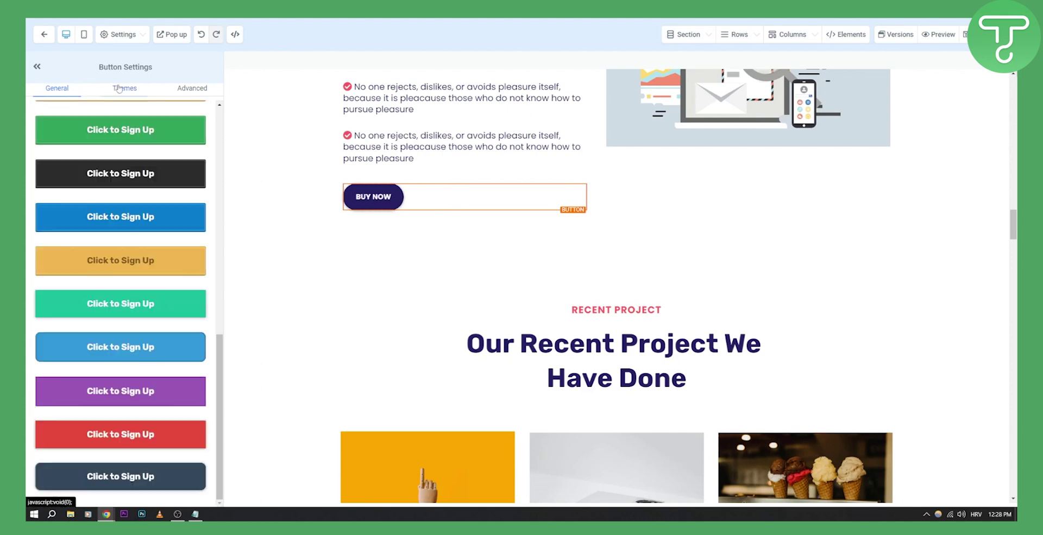
{"action": "left_click", "coordinate": [192, 88]}
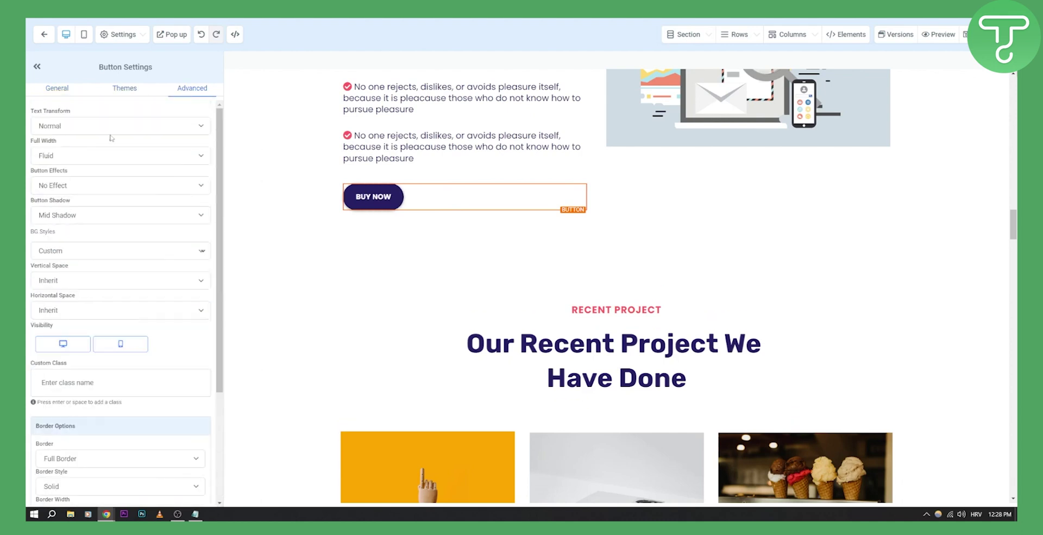
{"action": "left_click", "coordinate": [55, 156]}
{"action": "left_click", "coordinate": [55, 173]}
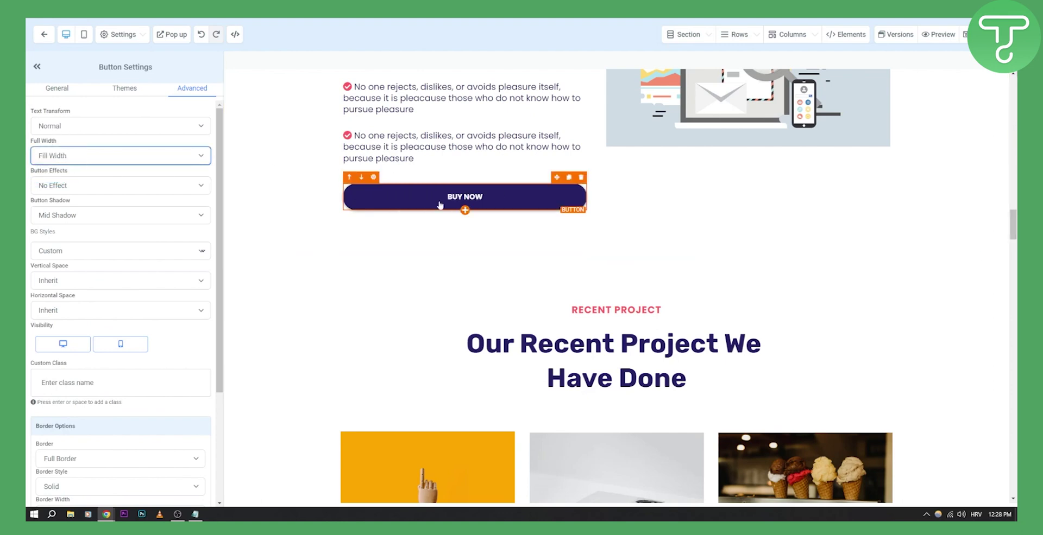
{"action": "left_click", "coordinate": [75, 92]}
Give the button the sub text $20 DISCOUNT and save the page with Ctrl+S.
{"action": "scroll", "coordinate": [151, 380], "scroll_direction": "down", "scroll_amount": 10}
{"action": "scroll", "coordinate": [151, 380], "scroll_direction": "down", "scroll_amount": 2}
{"action": "left_click", "coordinate": [93, 396]}
{"action": "type", "text": "1"}
{"action": "type", "text": "20"}
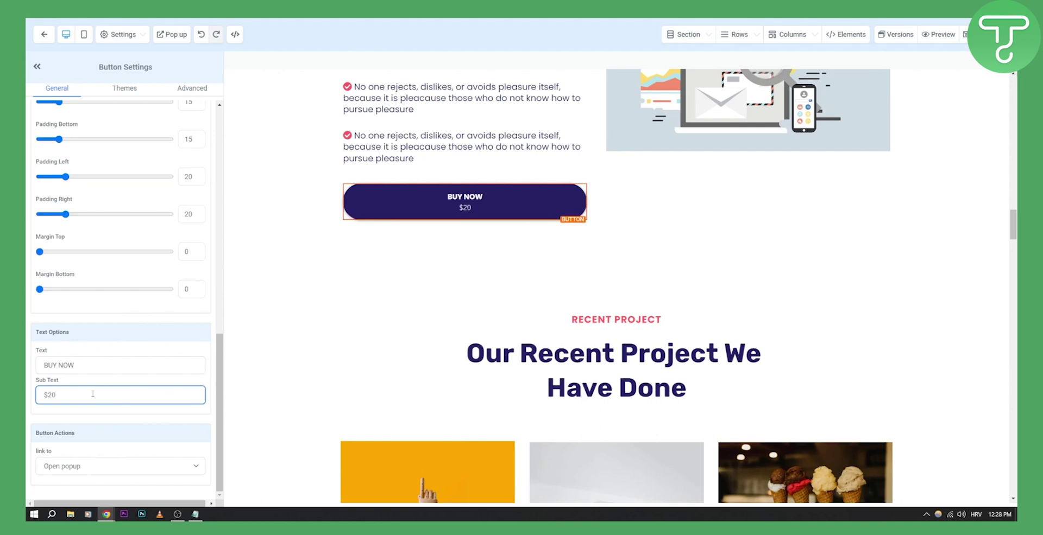
{"action": "type", "text": " DISCOUNT"}
{"action": "scroll", "coordinate": [156, 278], "scroll_direction": "up", "scroll_amount": 1}
{"action": "scroll", "coordinate": [258, 255], "scroll_direction": "up", "scroll_amount": 3}
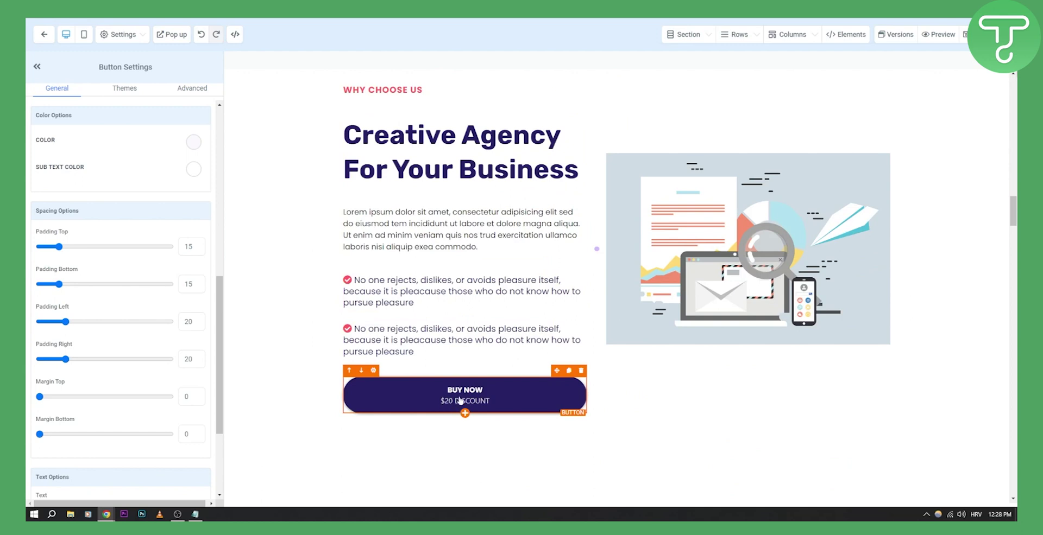
{"action": "key", "text": "ctrl+s"}
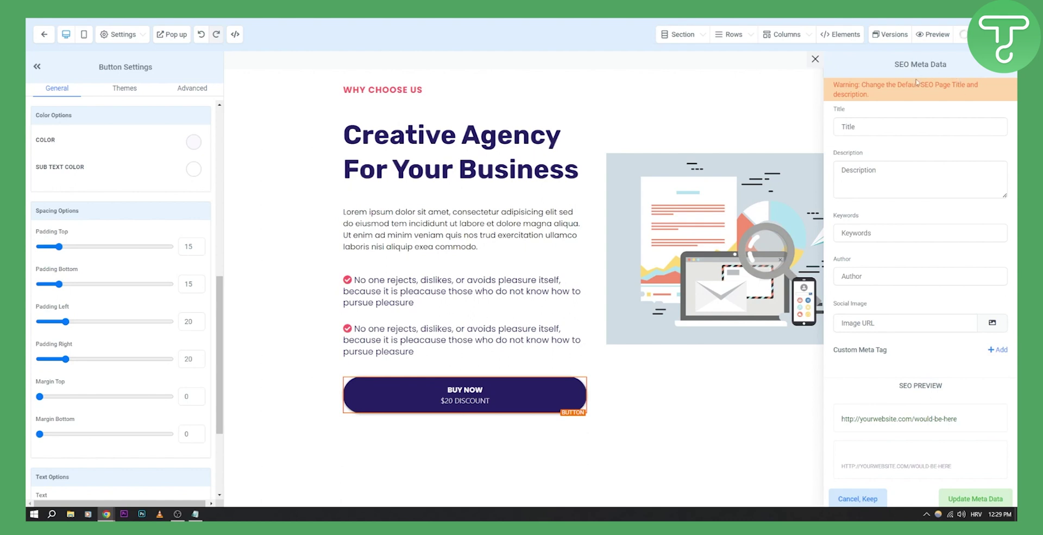
Dismiss the SEO Meta Data prompt without entering anything.
{"action": "left_click", "coordinate": [865, 501]}
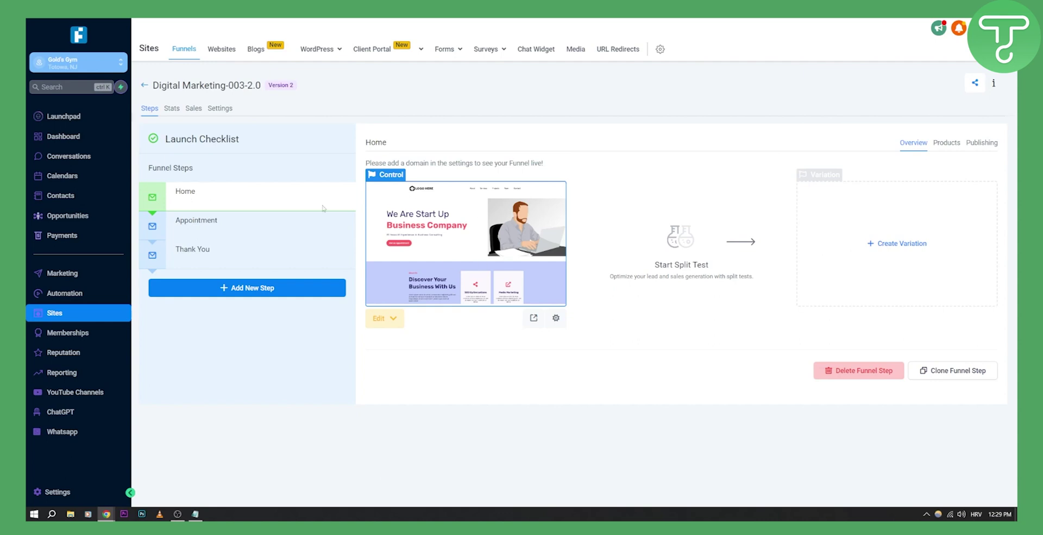
Attach product Test 1 with its Basic Package price ($50 USD recurring) to the Home step.
{"action": "left_click", "coordinate": [946, 145]}
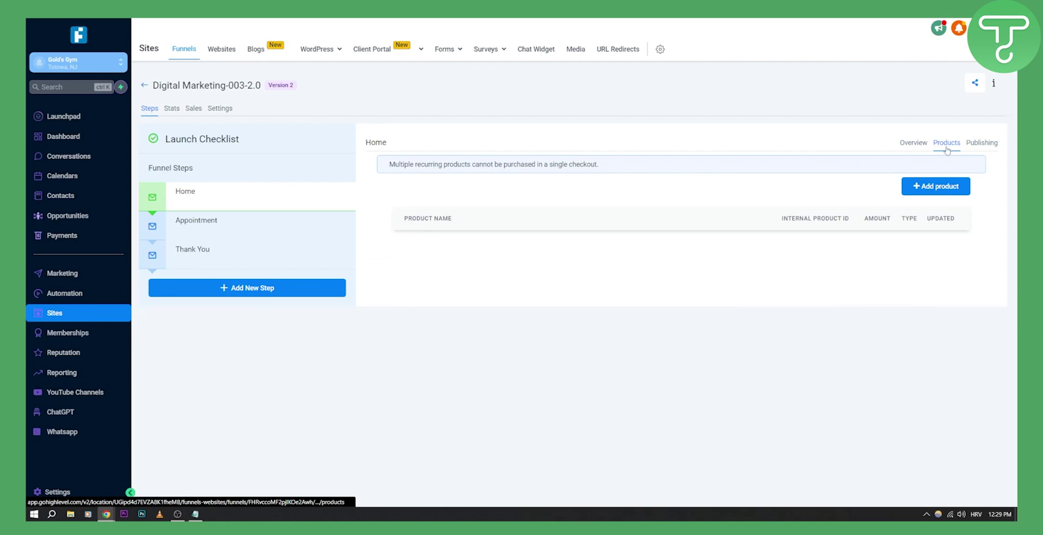
{"action": "left_click", "coordinate": [932, 189]}
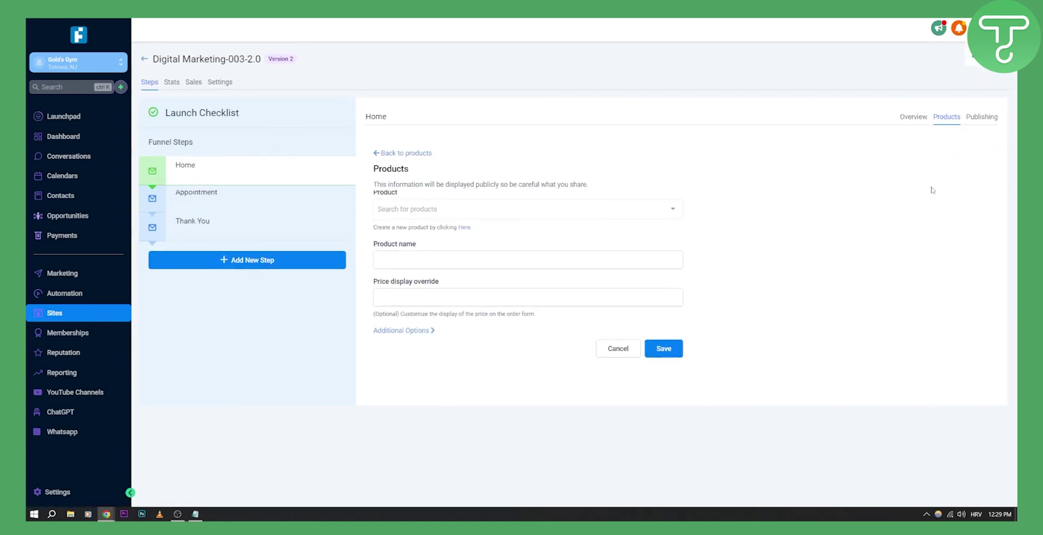
{"action": "left_click", "coordinate": [429, 215]}
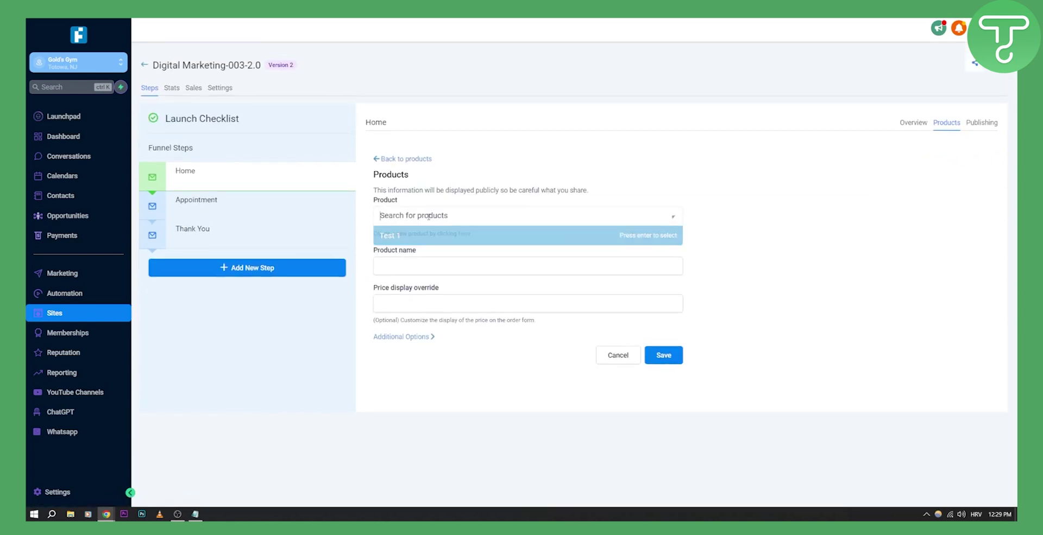
{"action": "left_click", "coordinate": [400, 236]}
{"action": "left_click", "coordinate": [408, 271]}
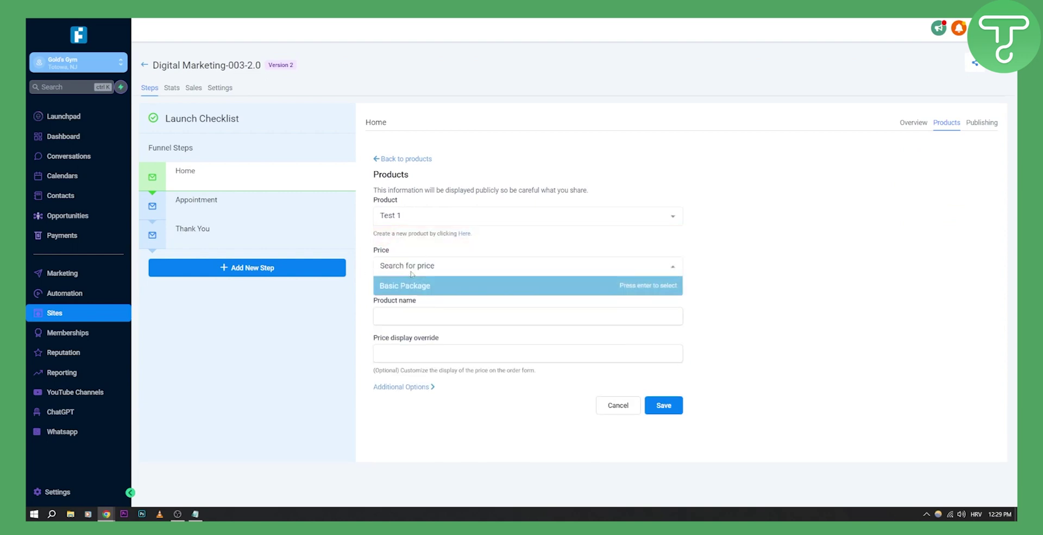
{"action": "left_click", "coordinate": [429, 291]}
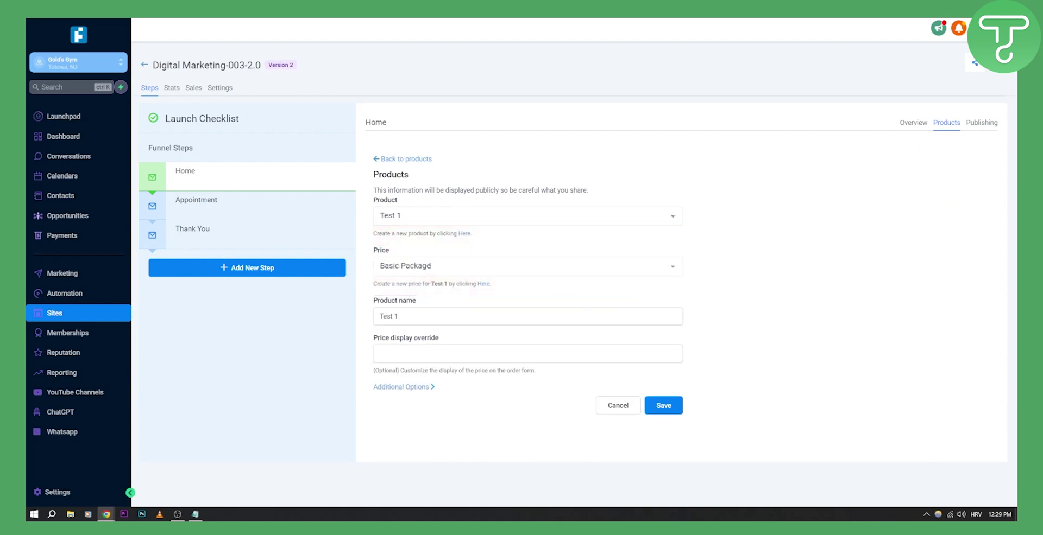
{"action": "left_click", "coordinate": [665, 411]}
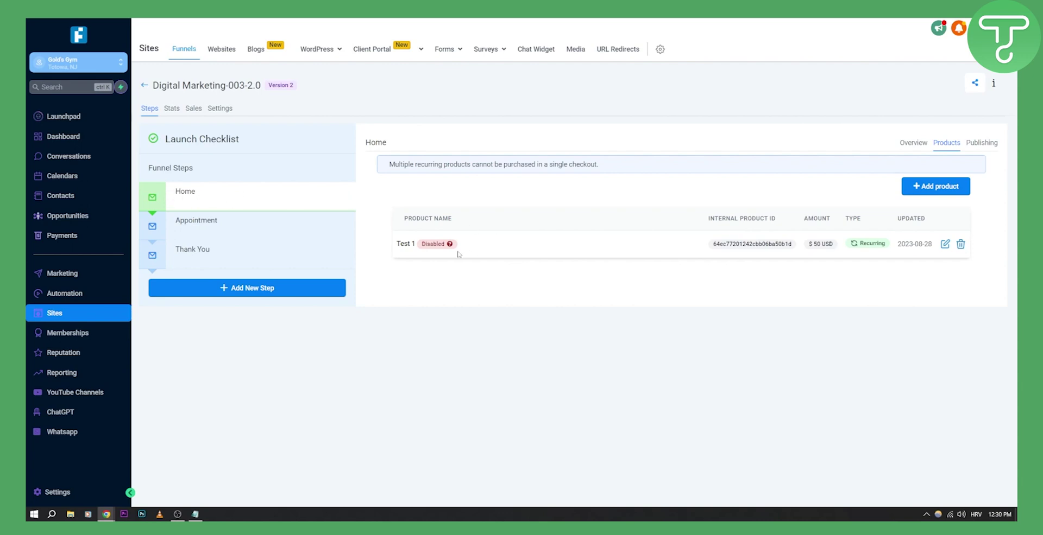
{"action": "mouse_move", "coordinate": [450, 248]}
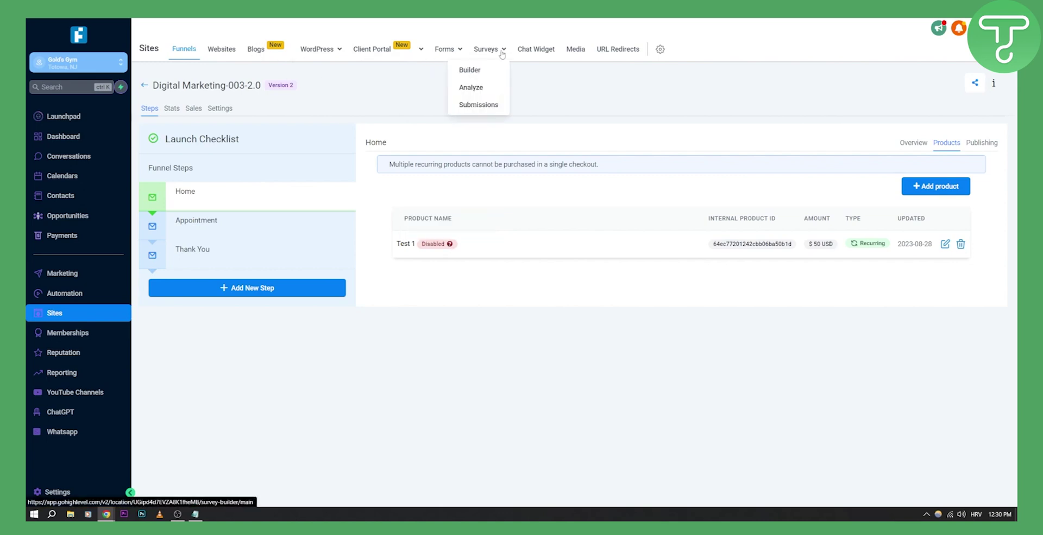
Go to the Payments section's Invoices page.
{"action": "left_click", "coordinate": [53, 236]}
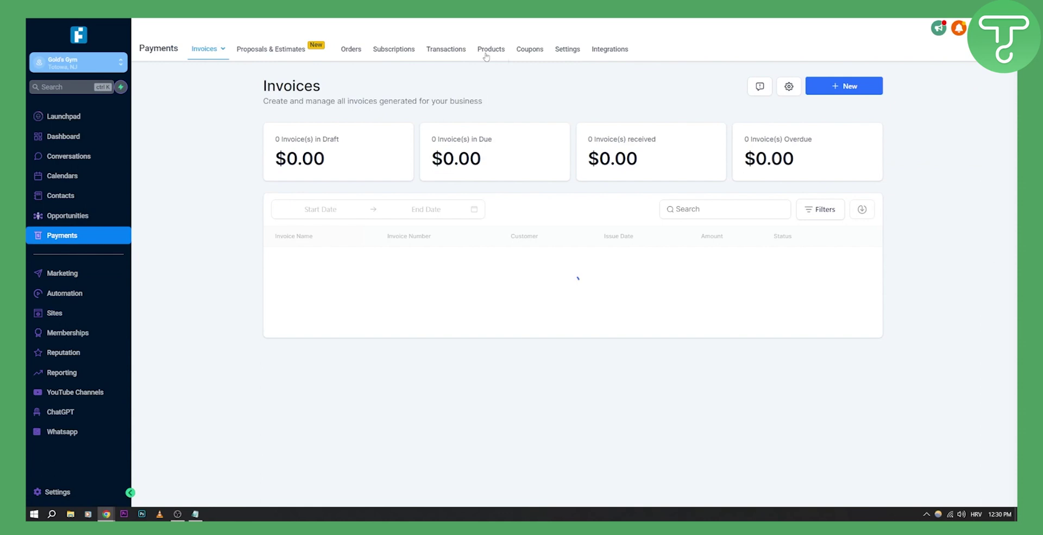